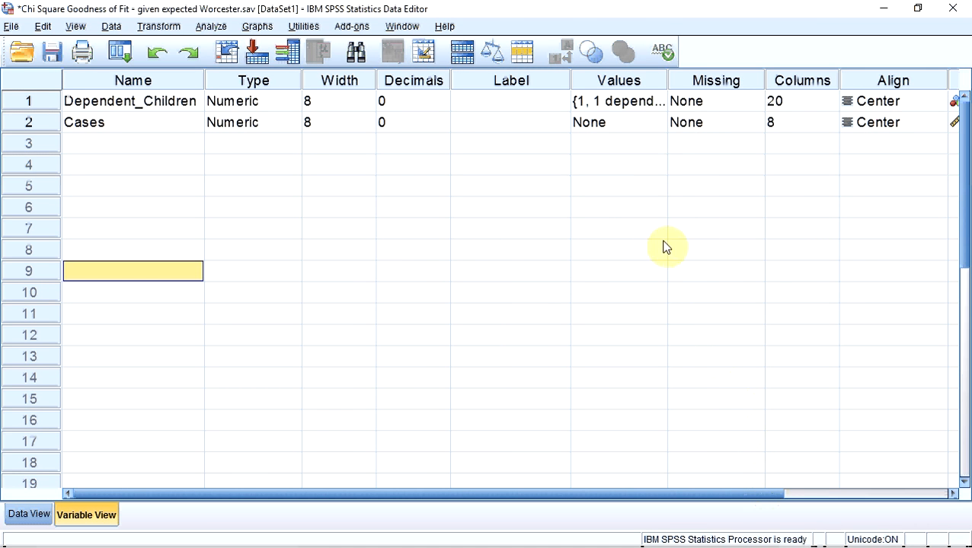
- Add the value label 0 = "No Children" to Dependent_Children and display value labels instead of codes in the data
click(648, 108)
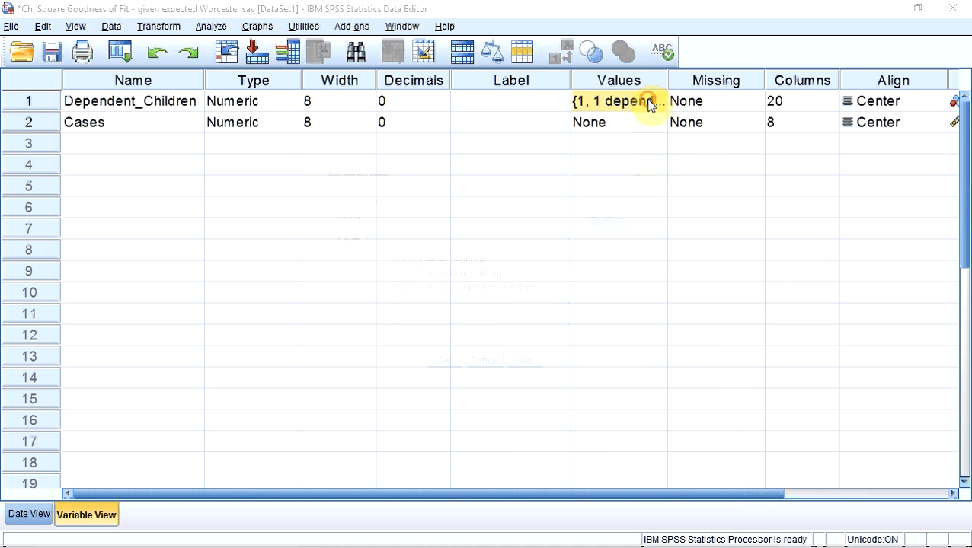
click(651, 102)
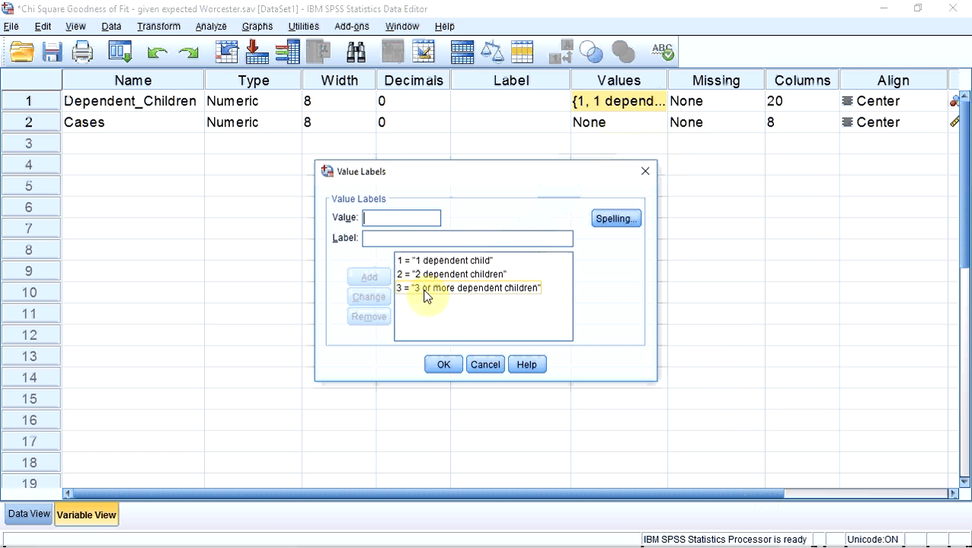
click(429, 220)
text(0)
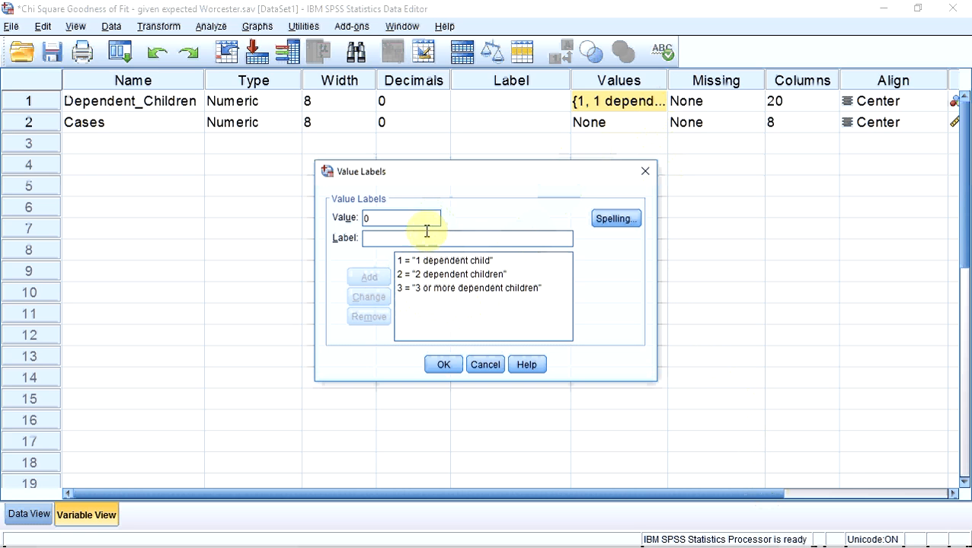
click(427, 239)
text(No)
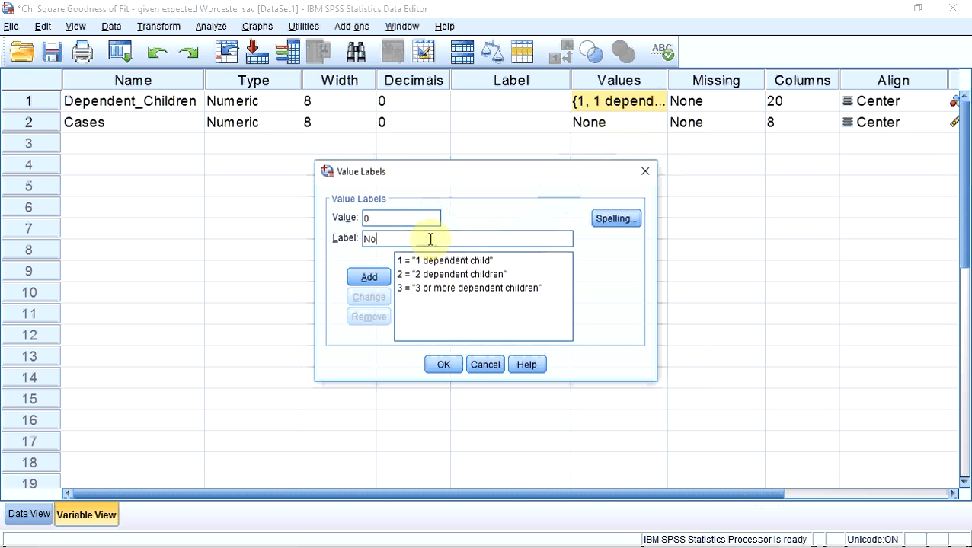
text( Children)
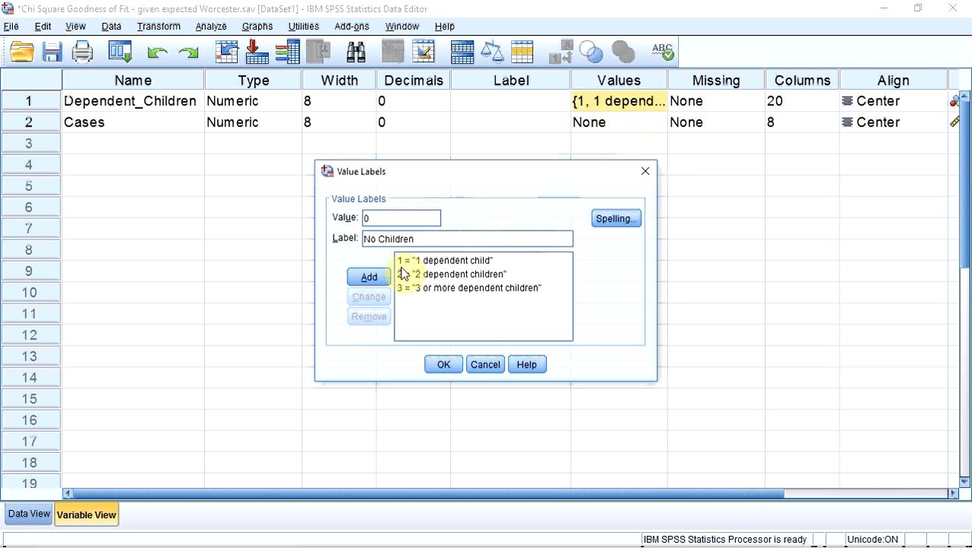
click(371, 277)
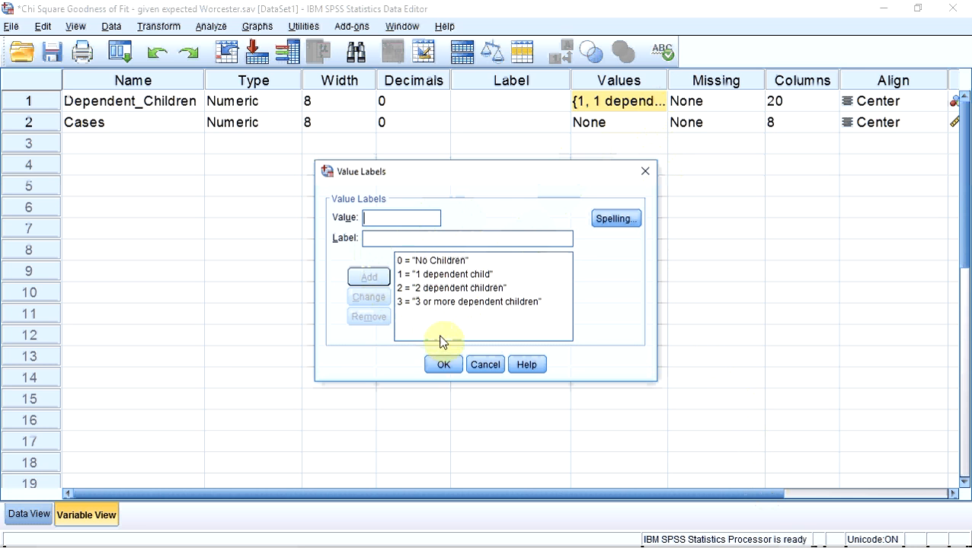
click(444, 364)
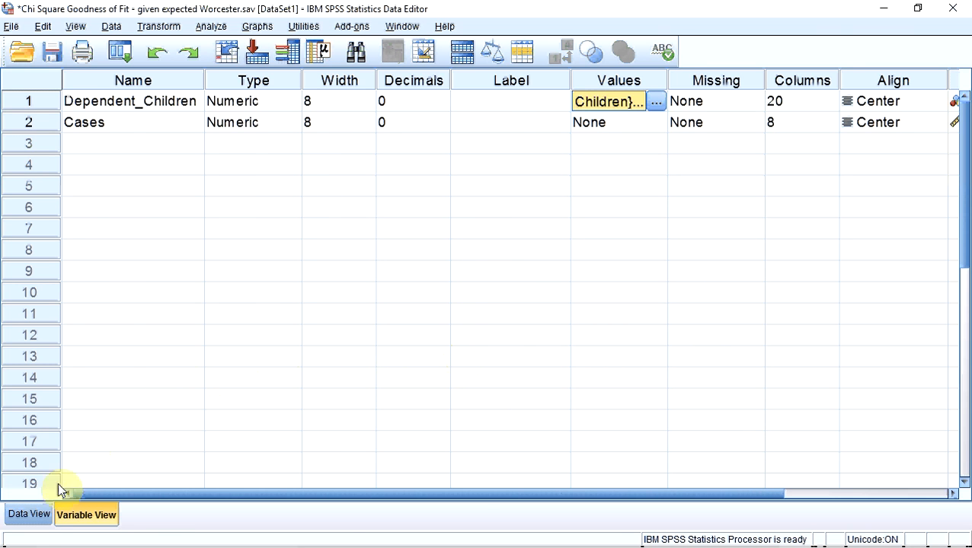
click(38, 516)
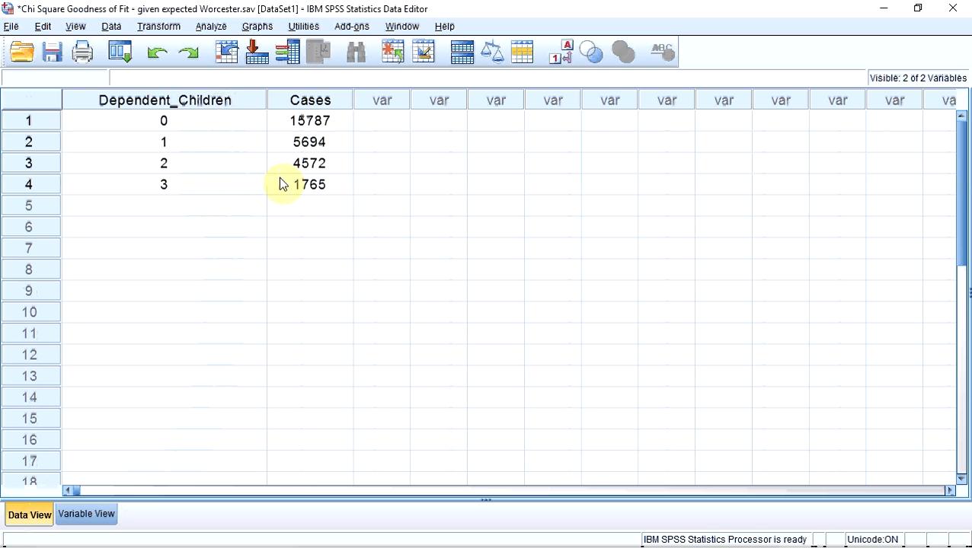
click(569, 58)
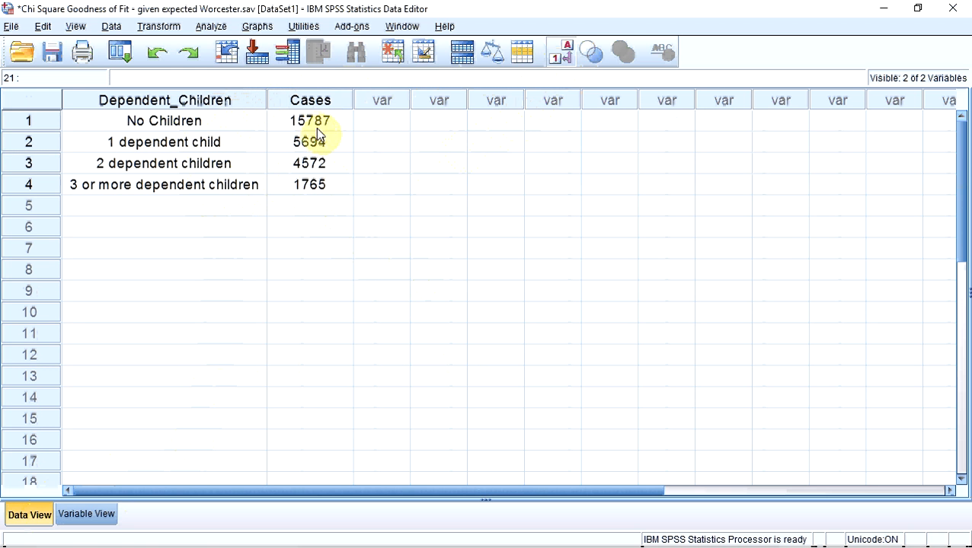
- Weight the cases by the frequency variable Cases
click(111, 26)
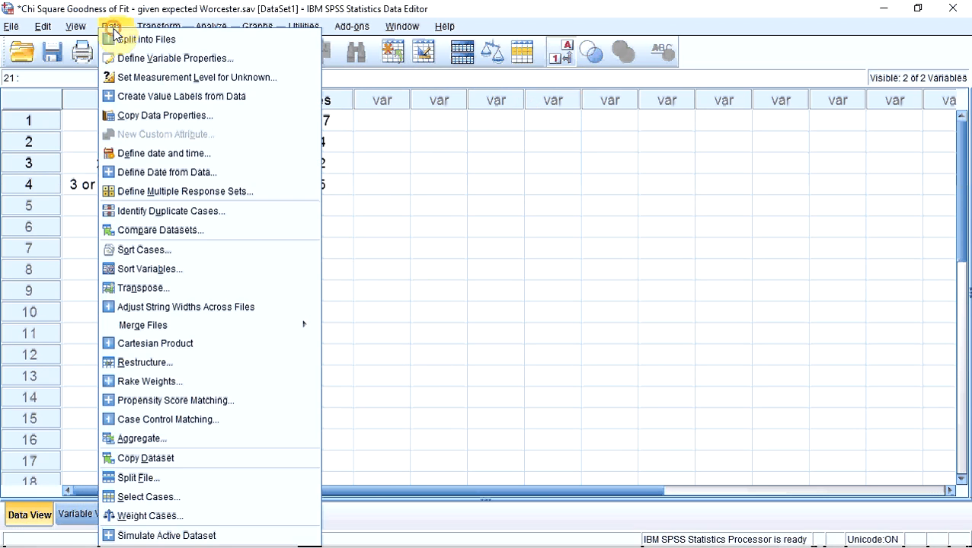
click(128, 515)
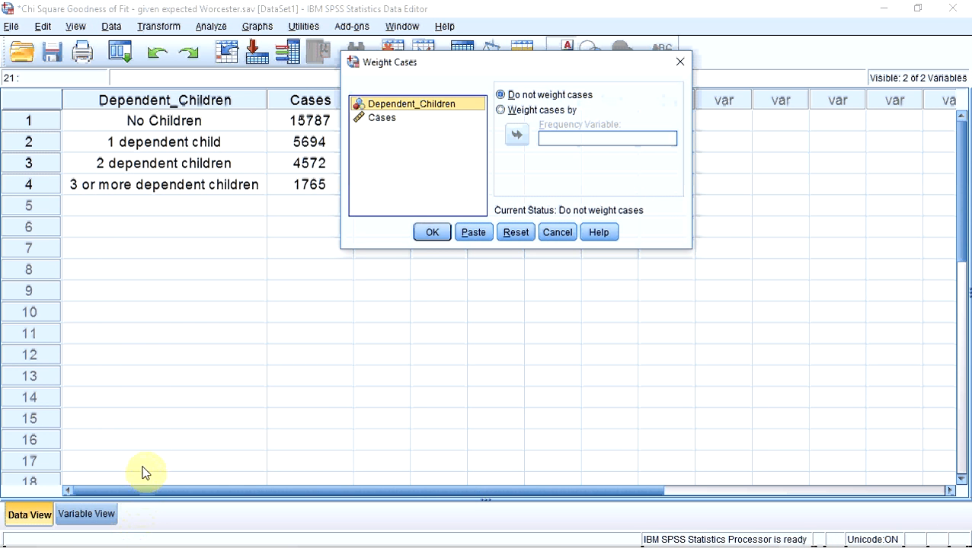
click(500, 111)
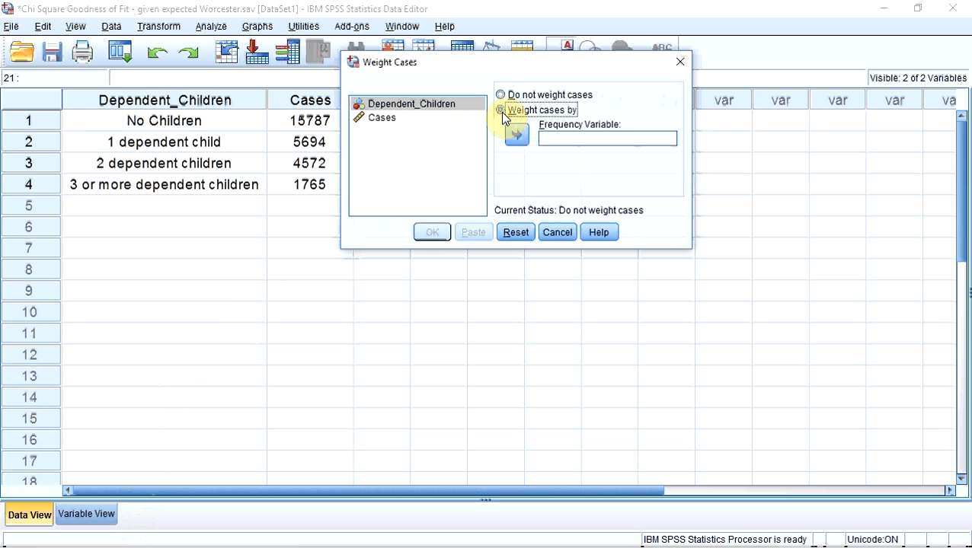
click(396, 120)
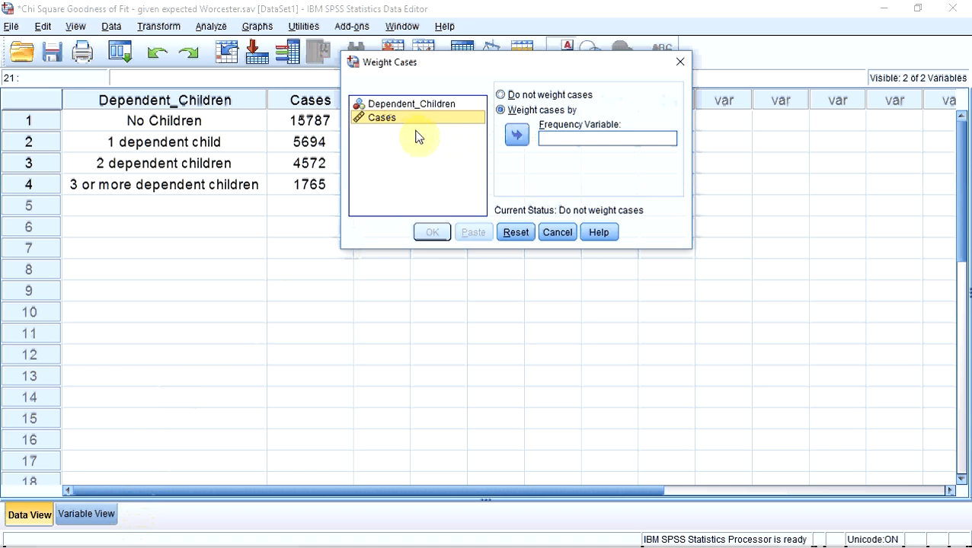
click(515, 137)
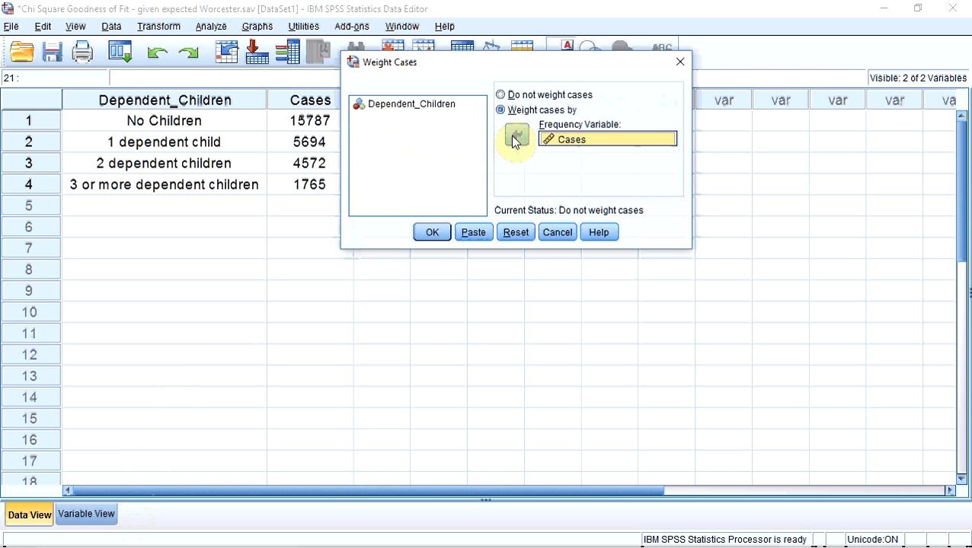
click(433, 232)
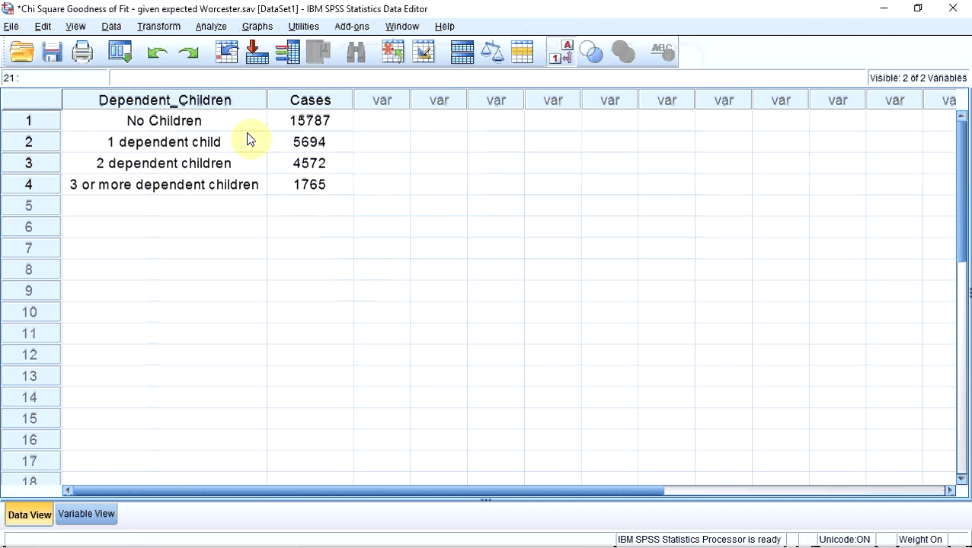
- Set up a one-sample nonparametric test with the Customize analysis objective and review its test fields
click(211, 27)
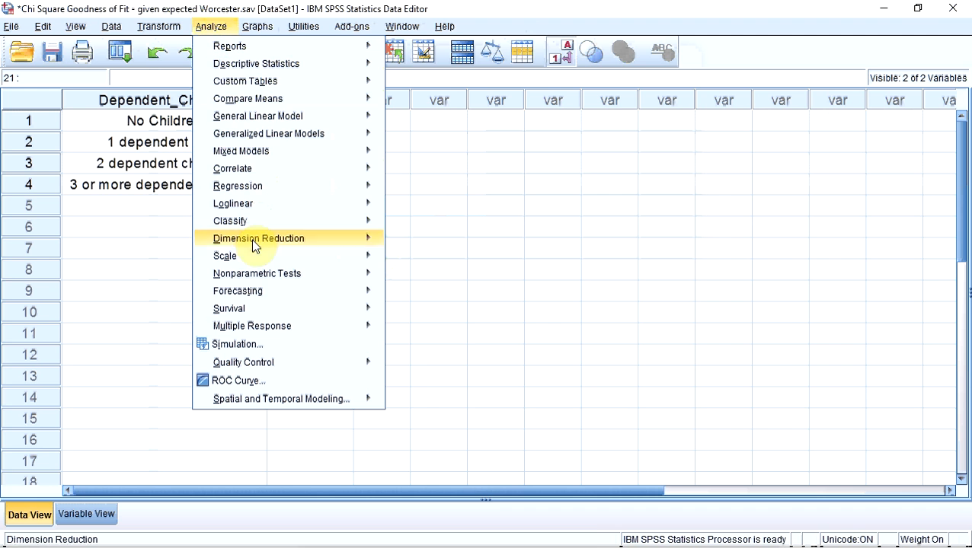
mouse_move(254, 279)
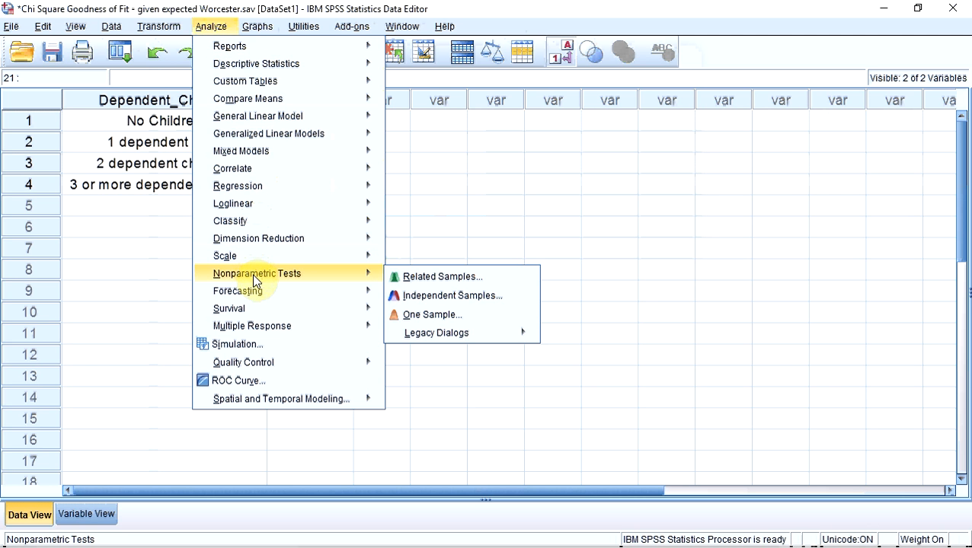
click(428, 315)
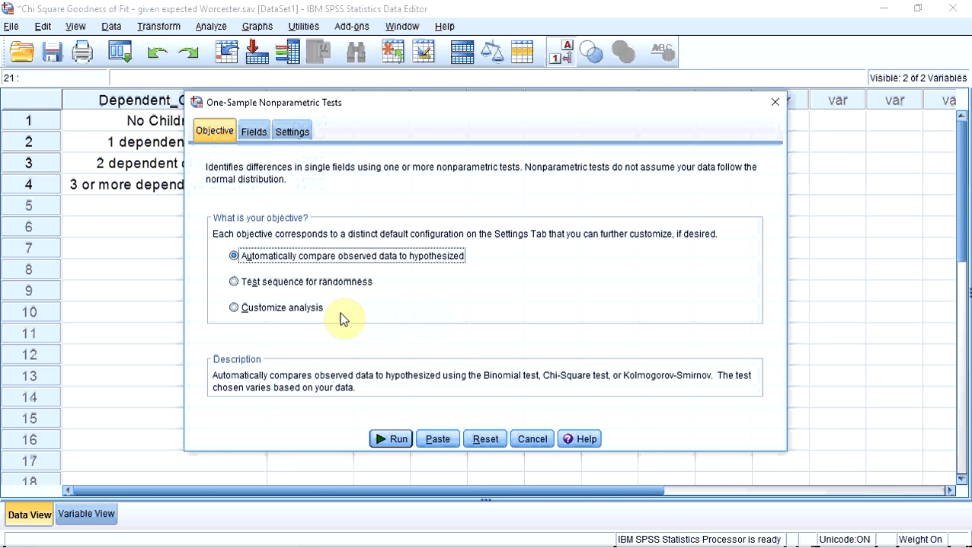
click(234, 309)
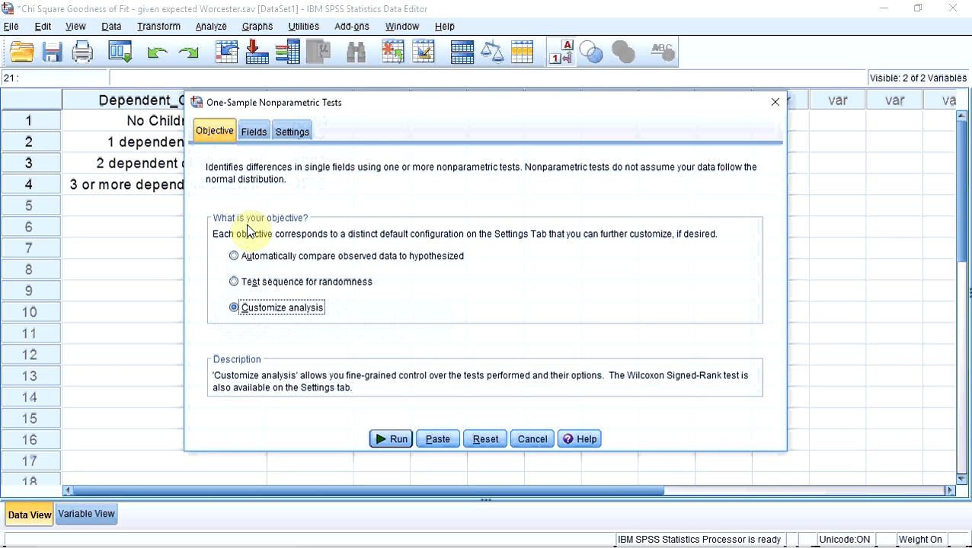
click(252, 134)
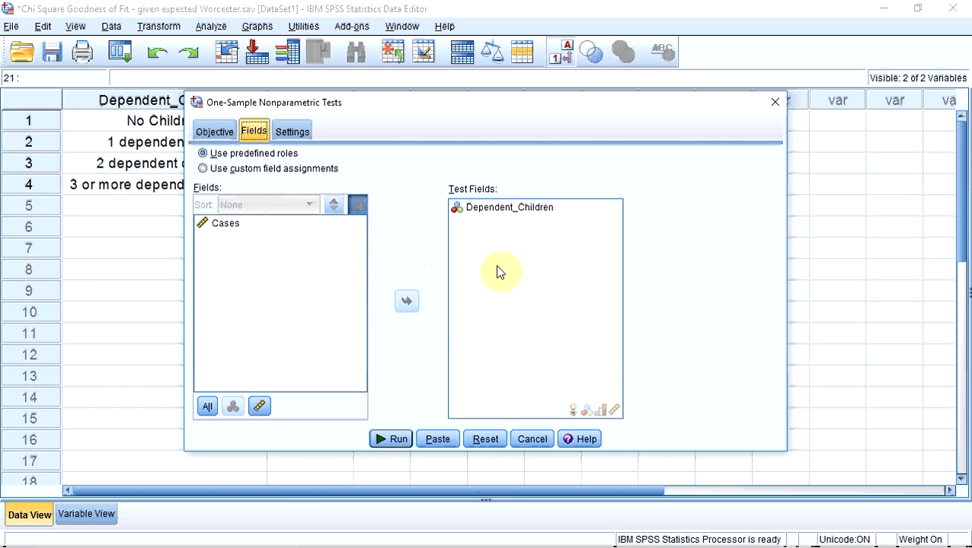
- Customize the tests to use the Chi-Square test with customized expected probabilities
click(290, 134)
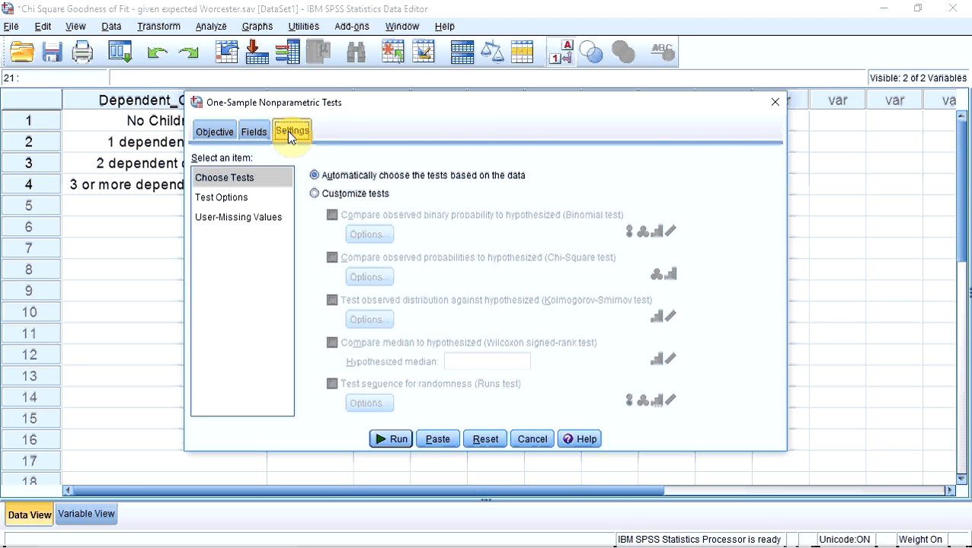
click(315, 196)
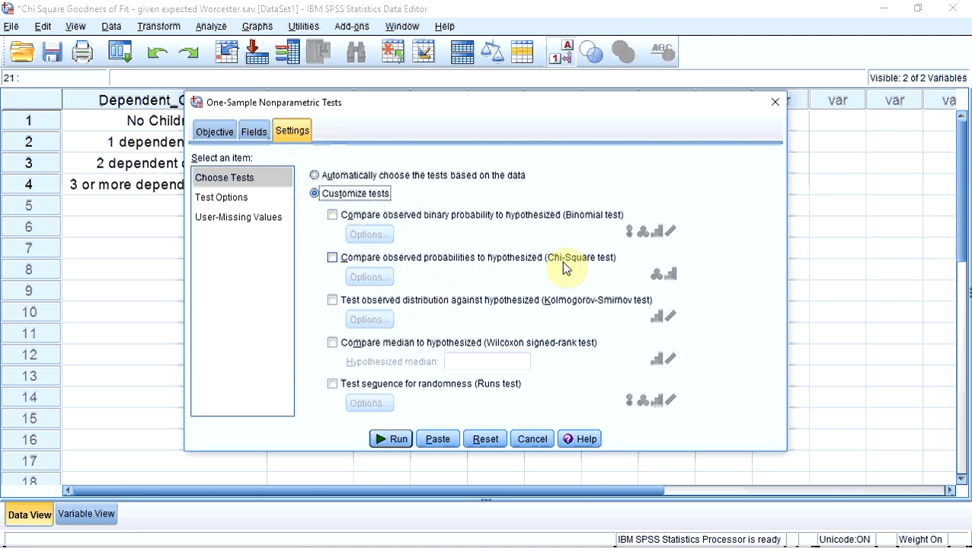
click(333, 258)
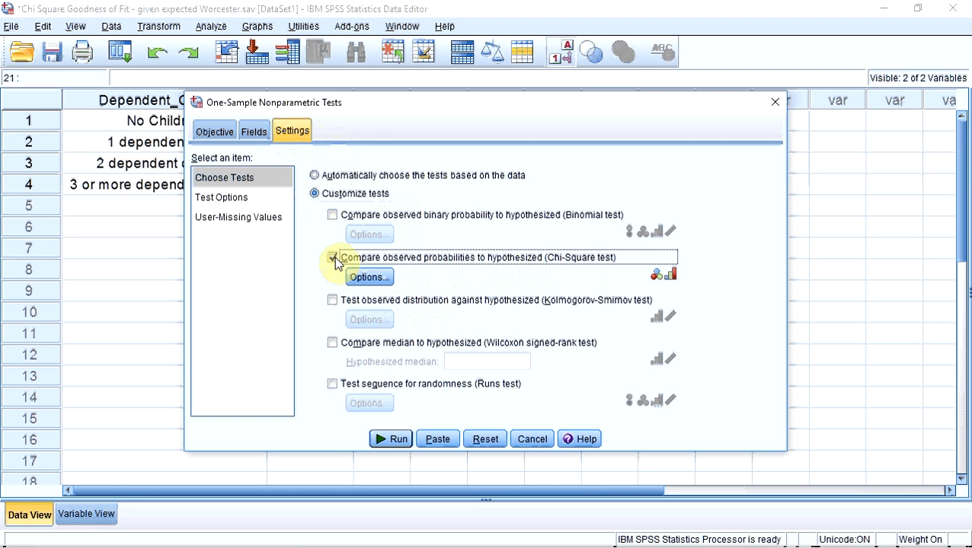
click(372, 278)
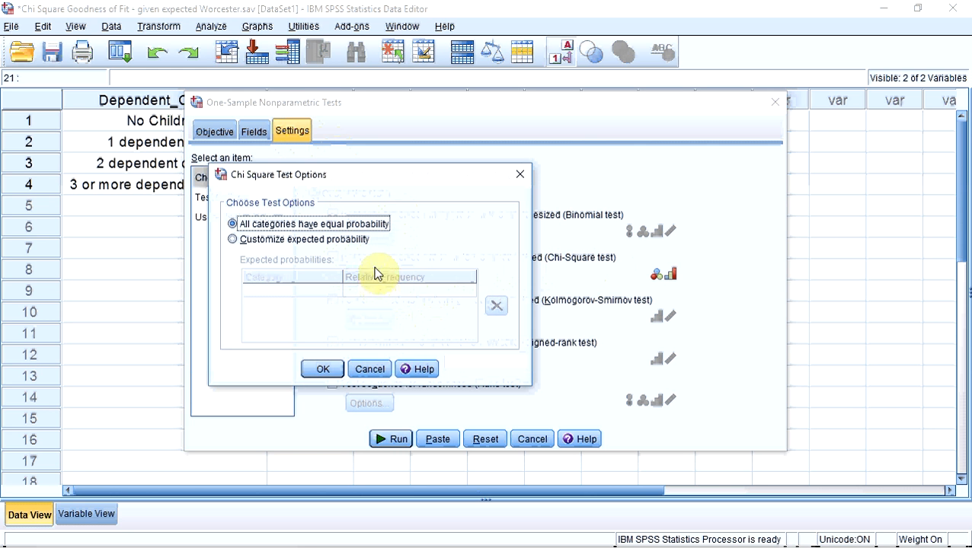
click(233, 239)
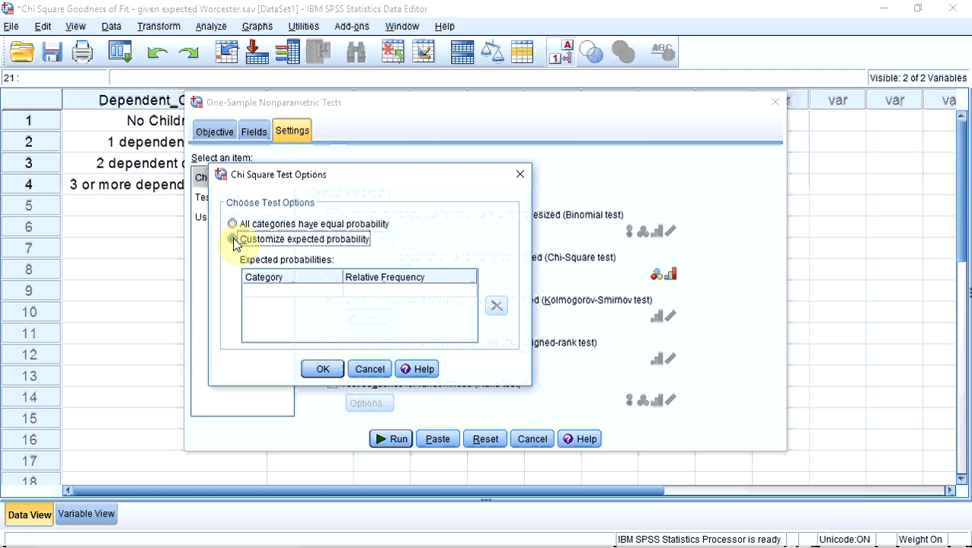
- Enter expected relative frequencies of 0.57 for category 0 and 0.2 for category 1
click(278, 291)
text(0)
click(363, 291)
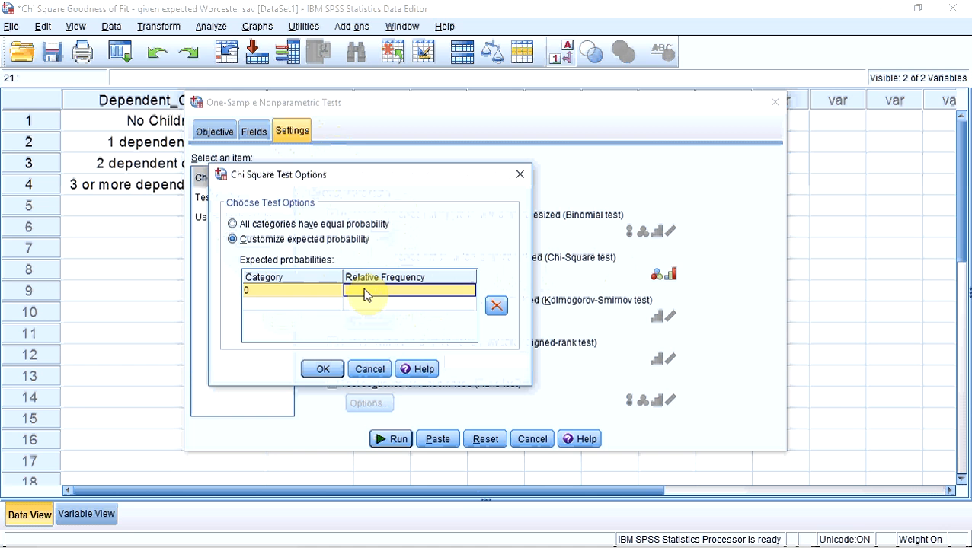
click(363, 290)
text(.)
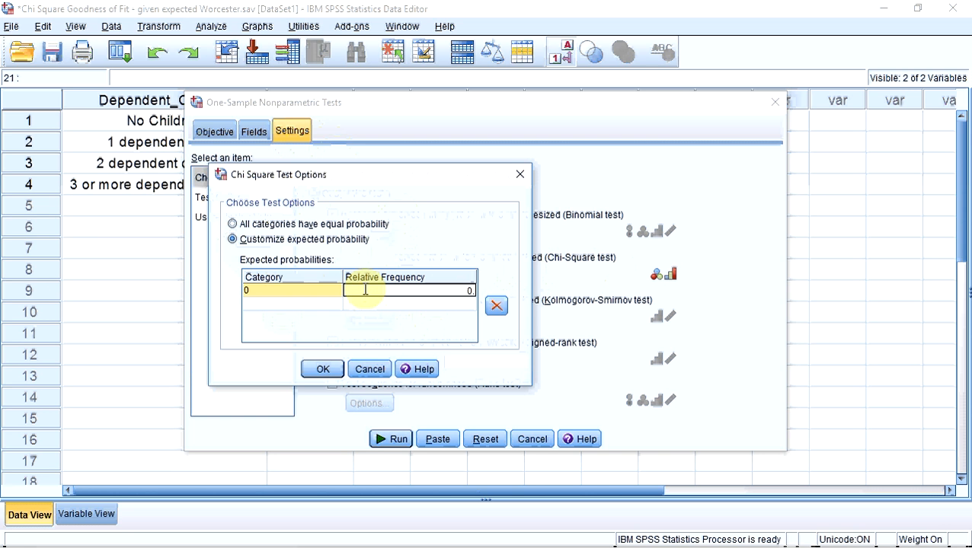
text(57)
click(329, 303)
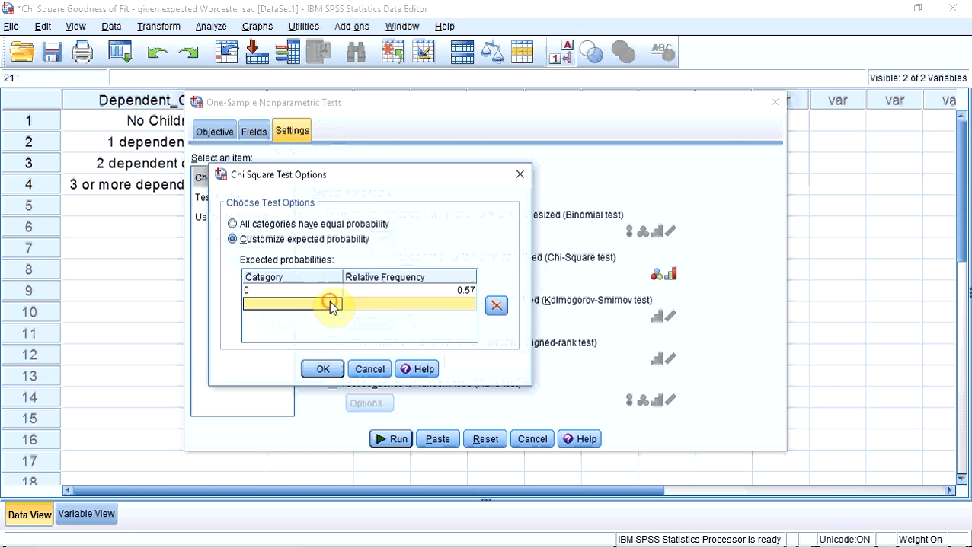
text(1)
click(397, 303)
text(0.2)
- Enter expected relative frequencies of 0.16 for category 2 and 0.07 for category 3, and run the Chi-Square test
click(307, 320)
text(2)
click(414, 319)
text(0.16)
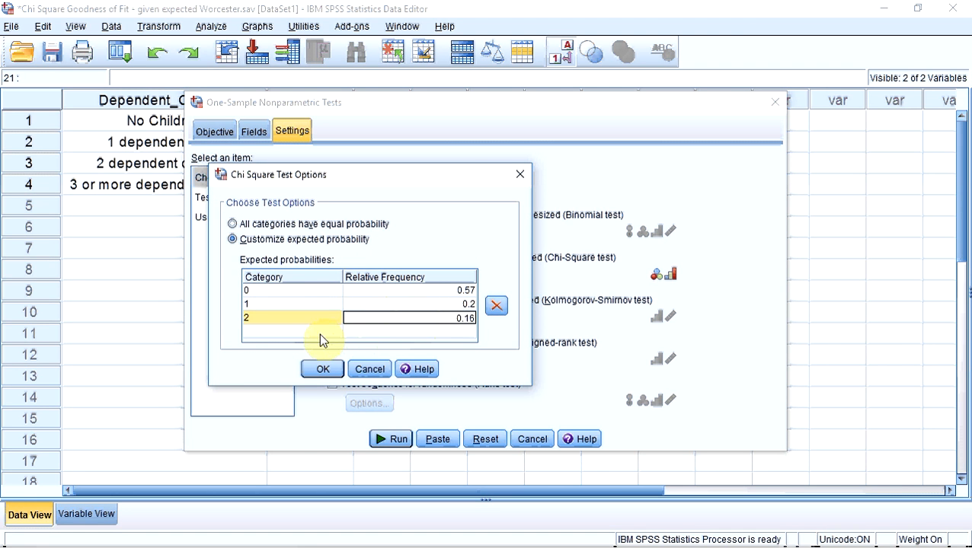
click(319, 334)
text(3)
click(419, 332)
text(0.07)
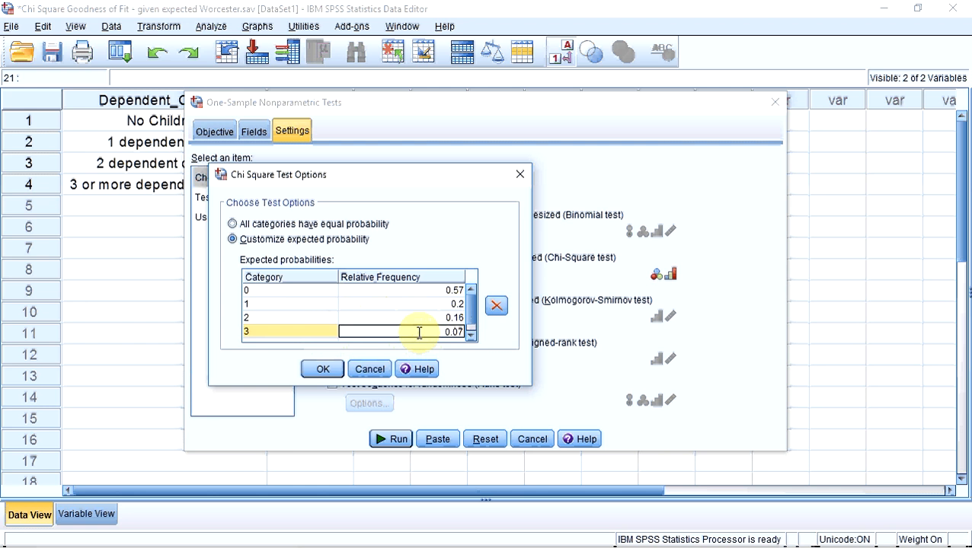
click(322, 369)
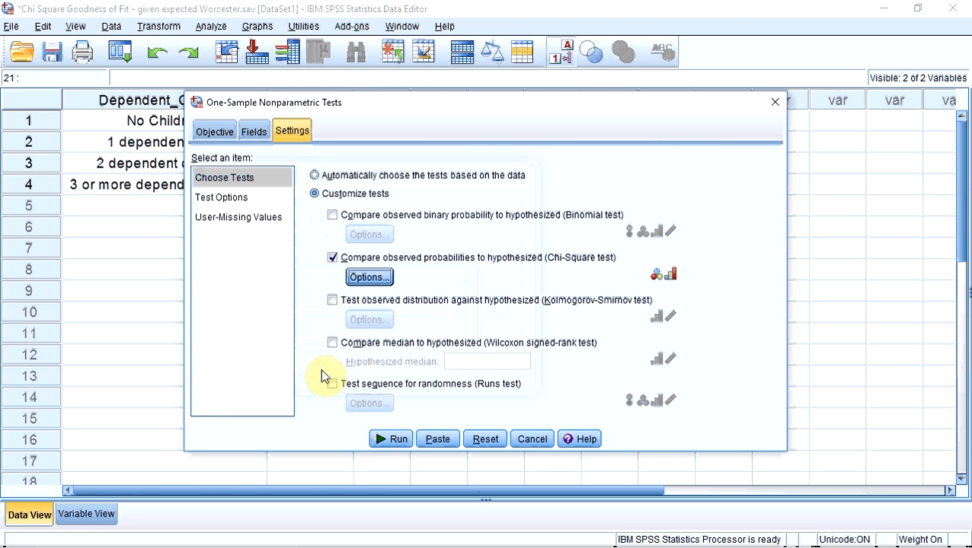
click(389, 439)
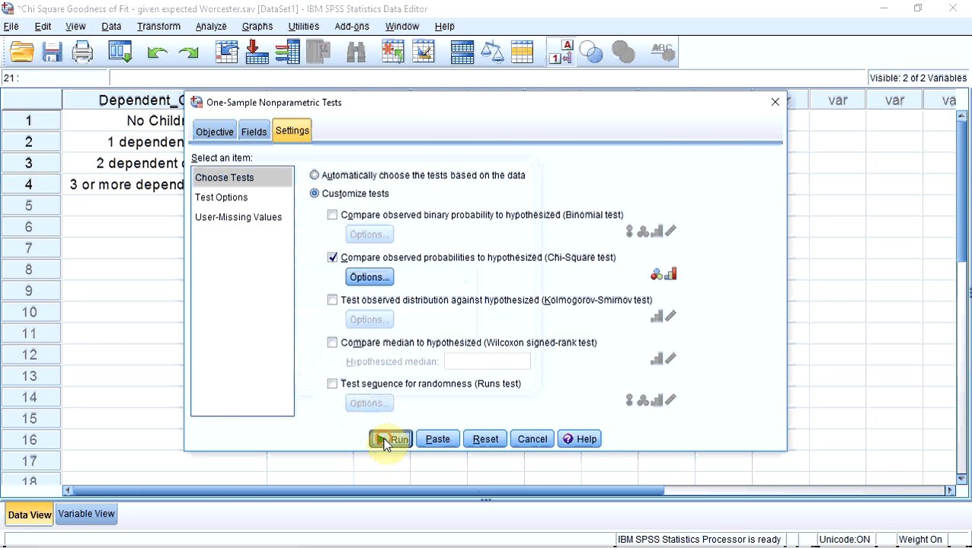